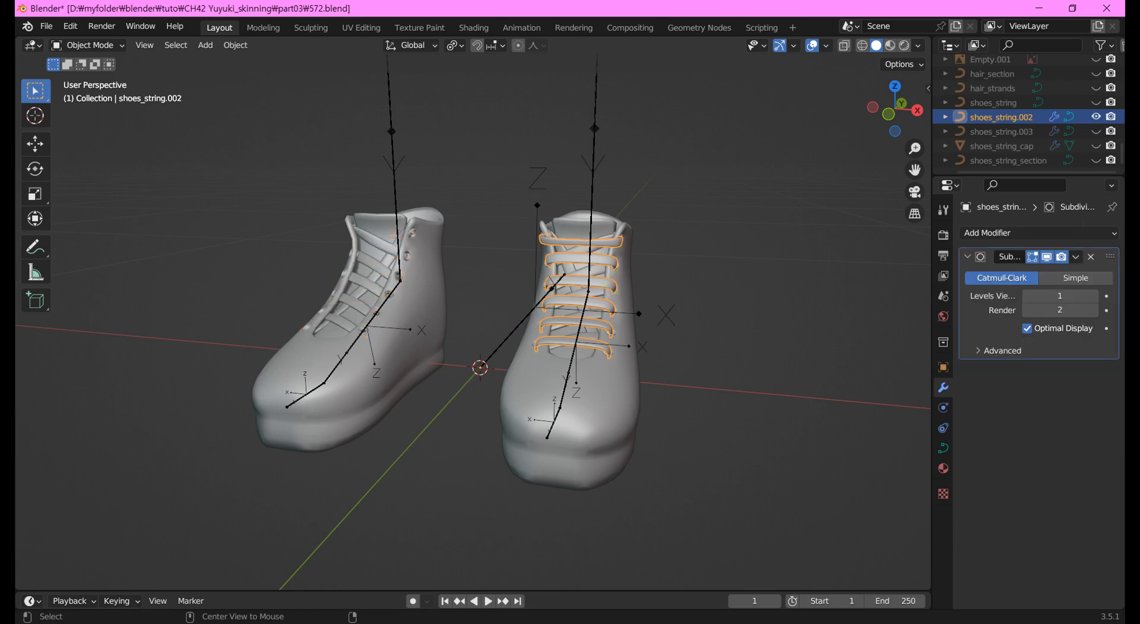
# Convert the shoes_string.002 lace curve to a mesh and give it a Mirror modifier on the X axis
pyautogui.click(235, 45)
pyautogui.moveTo(256, 468)
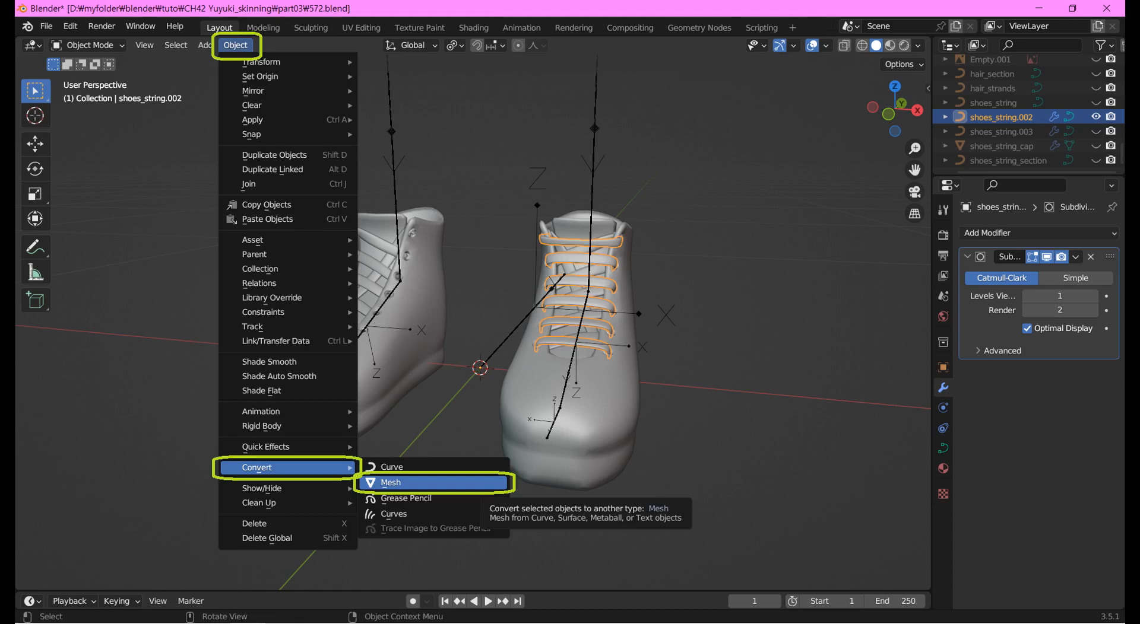
pyautogui.click(390, 482)
pyautogui.click(1009, 328)
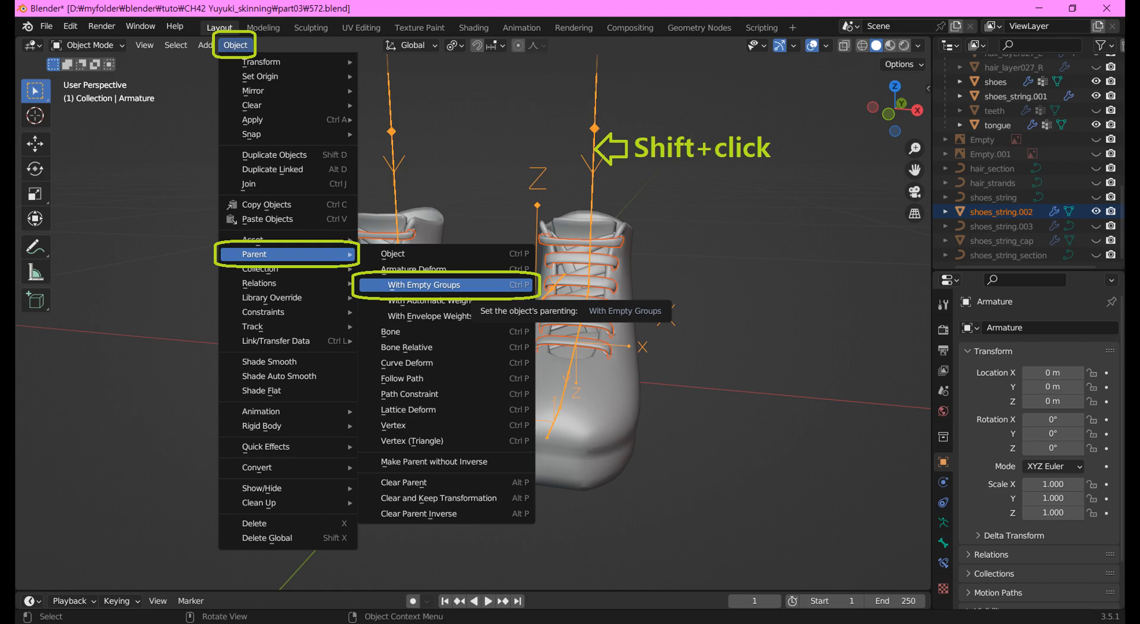
# Parent the shoes_string.002 mesh to the armature with empty groups, and switch the mesh to Edit Mode
pyautogui.click(424, 285)
pyautogui.click(88, 45)
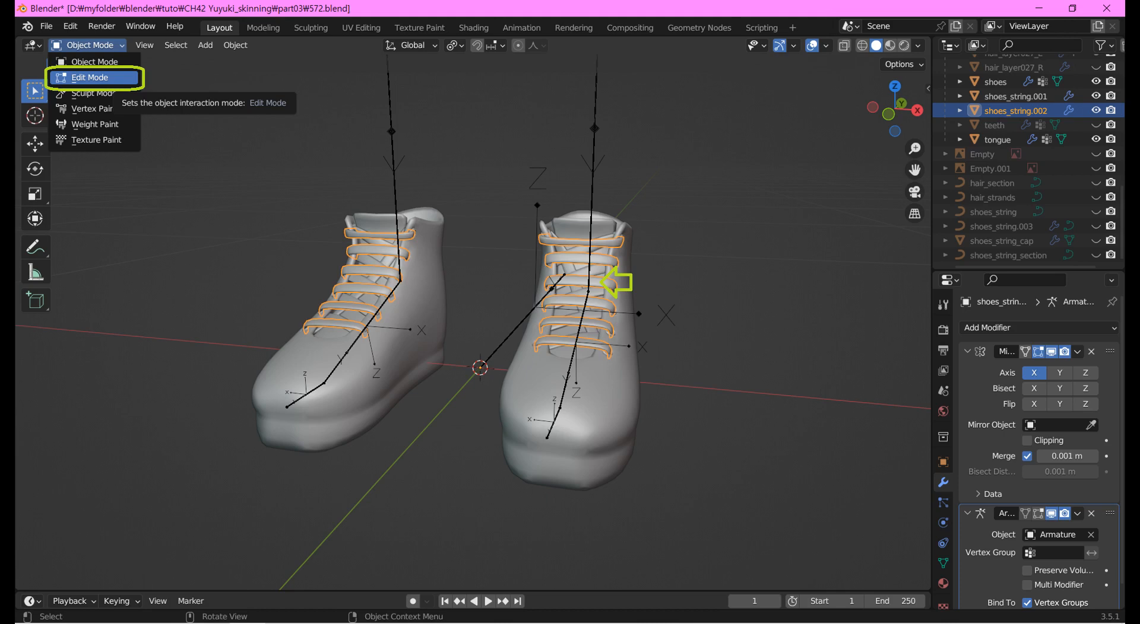
pyautogui.click(89, 77)
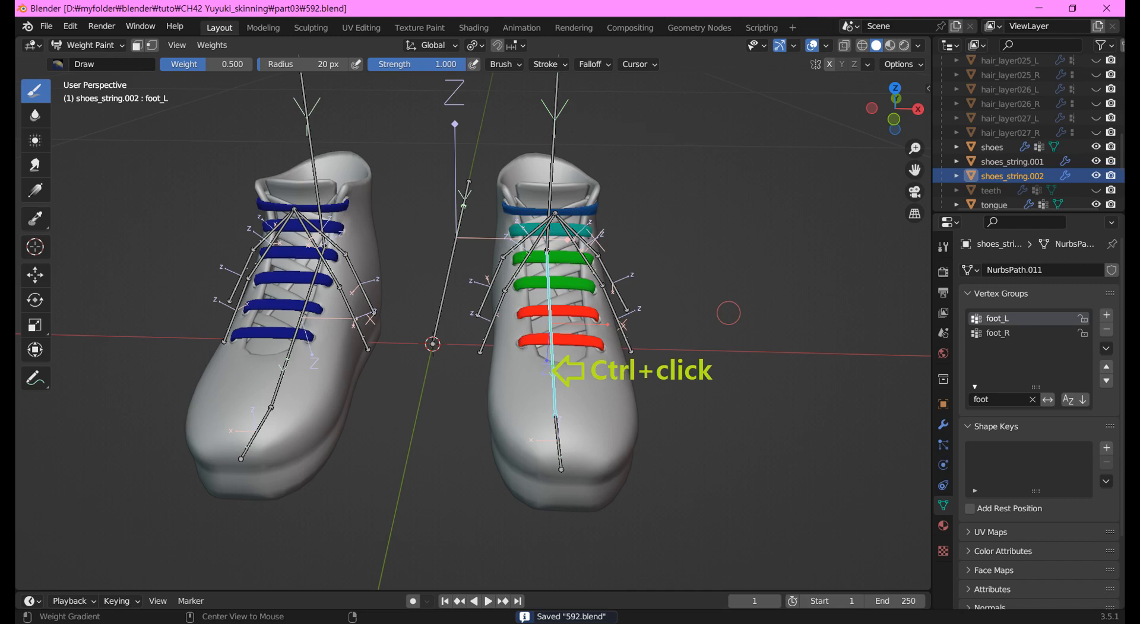
# Test the shoes_string.002 weights by rotating the foot_L bone freely in the view both ways, and undo the rotation
pyautogui.press('r')
pyautogui.click(700, 315)
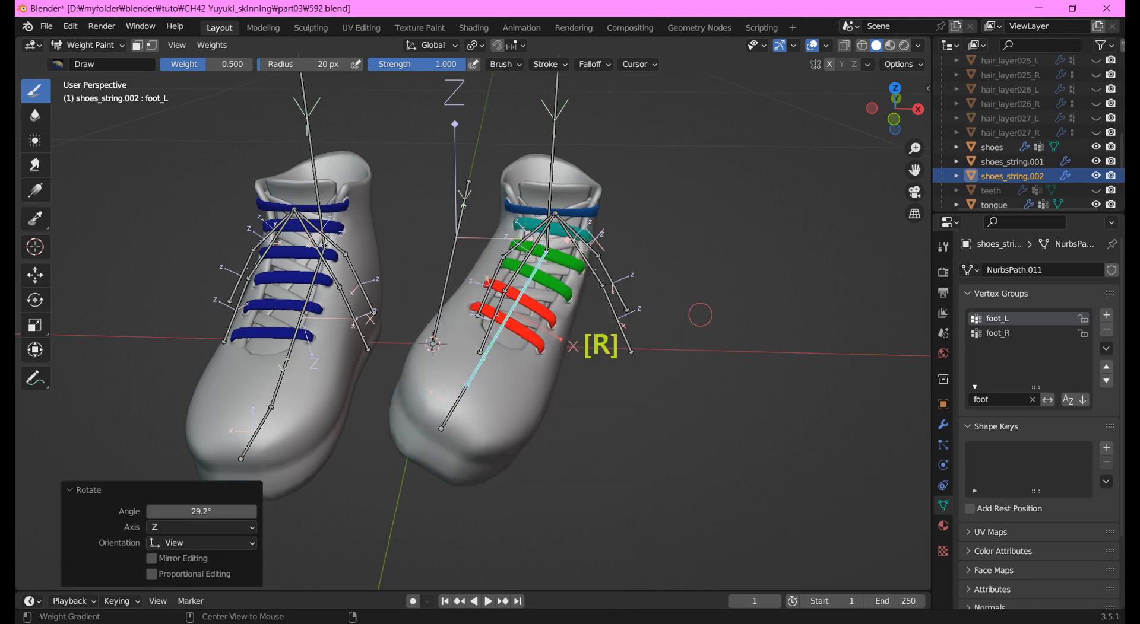
pyautogui.click(724, 221)
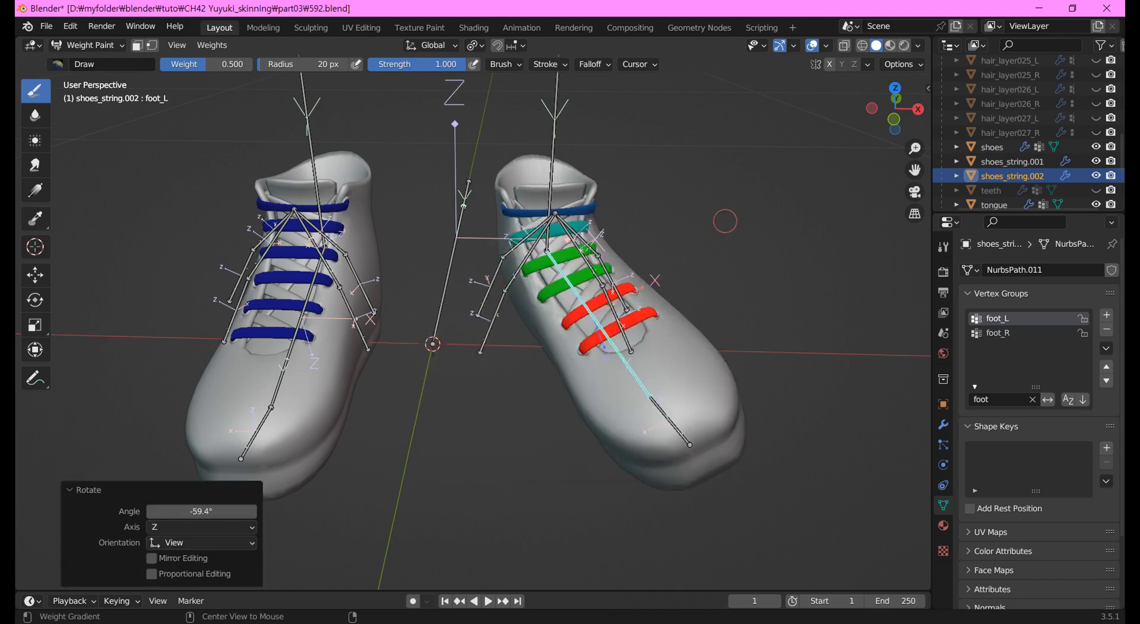
pyautogui.hotkey('ctrl', 'z')
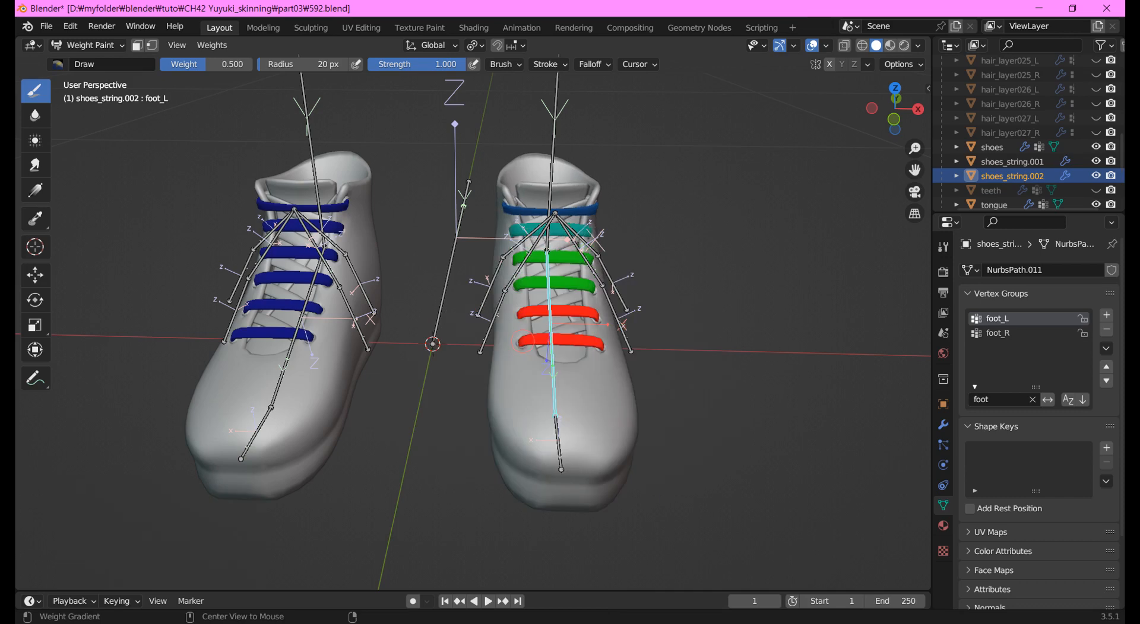
# Rotate the foot_L bone 60° about its local X axis to test the lace deformation, and clear its rotation
pyautogui.press('r')
pyautogui.press('x')
pyautogui.press('x')
pyautogui.write('60')
pyautogui.press('Return')
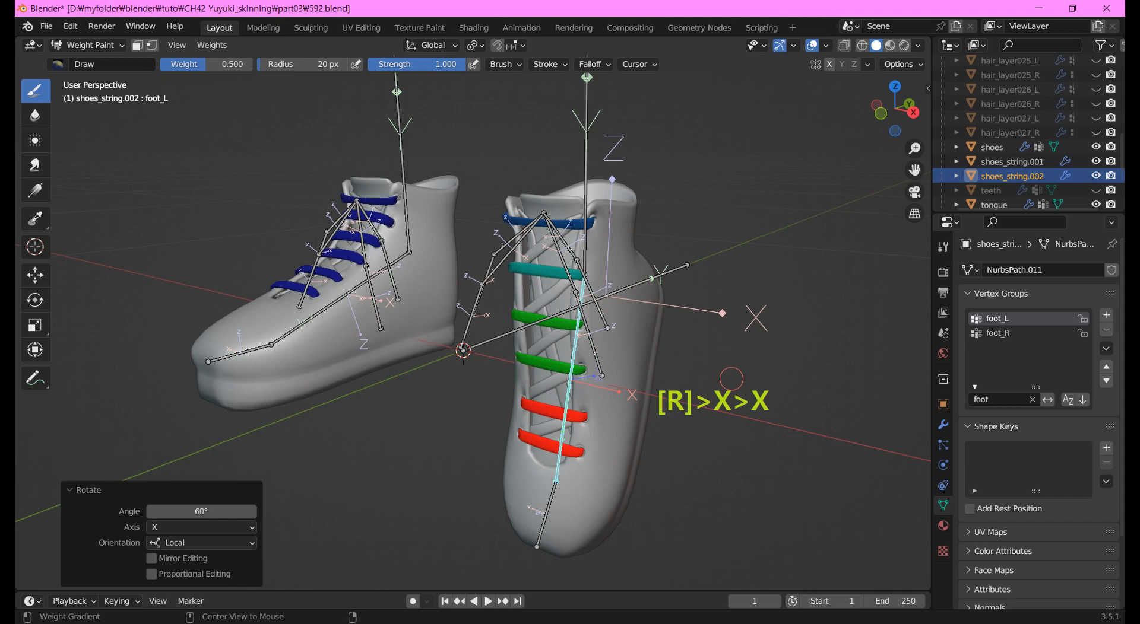
pyautogui.hotkey('alt', 'r')
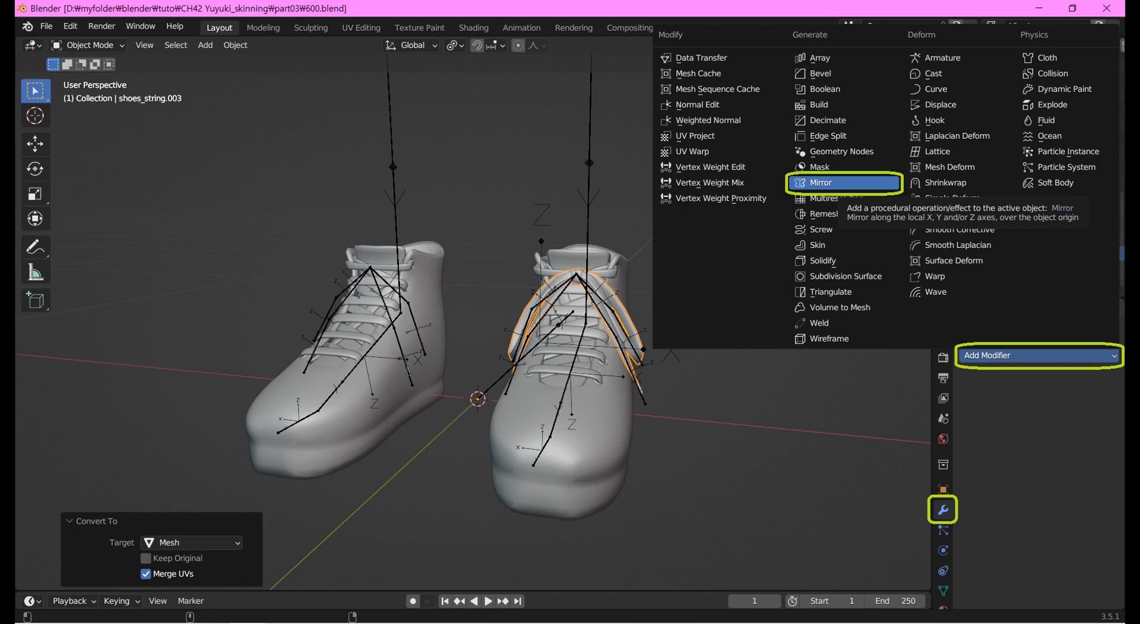
# Add a Mirror modifier to the shoes_string.003 mesh and join shoes_string_cap into it
pyautogui.click(844, 182)
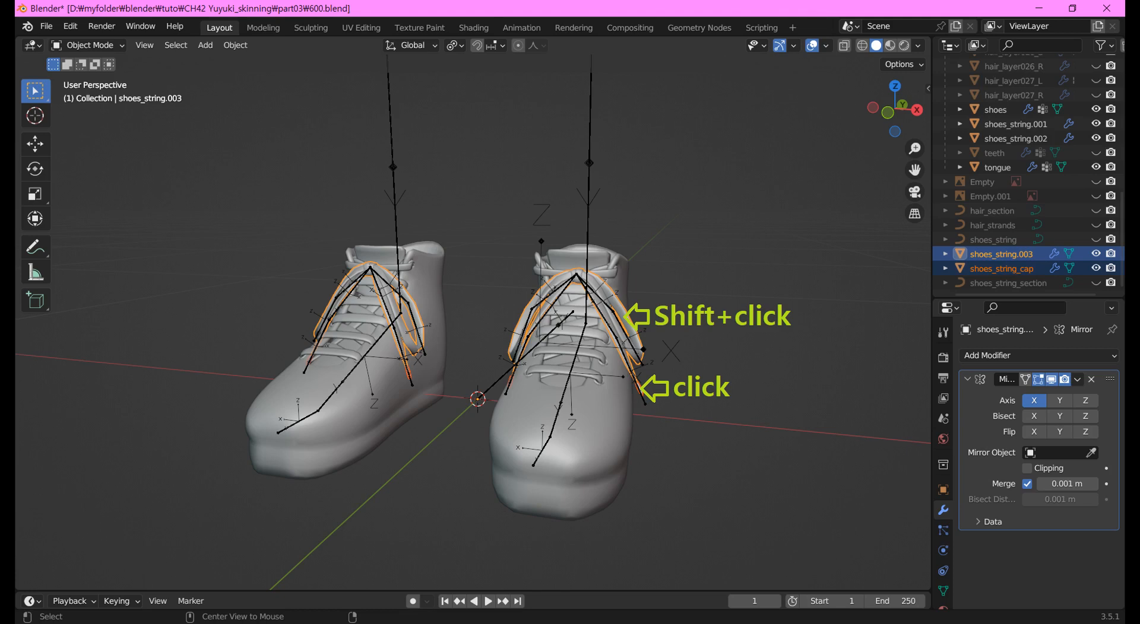
pyautogui.hotkey('ctrl', 'j')
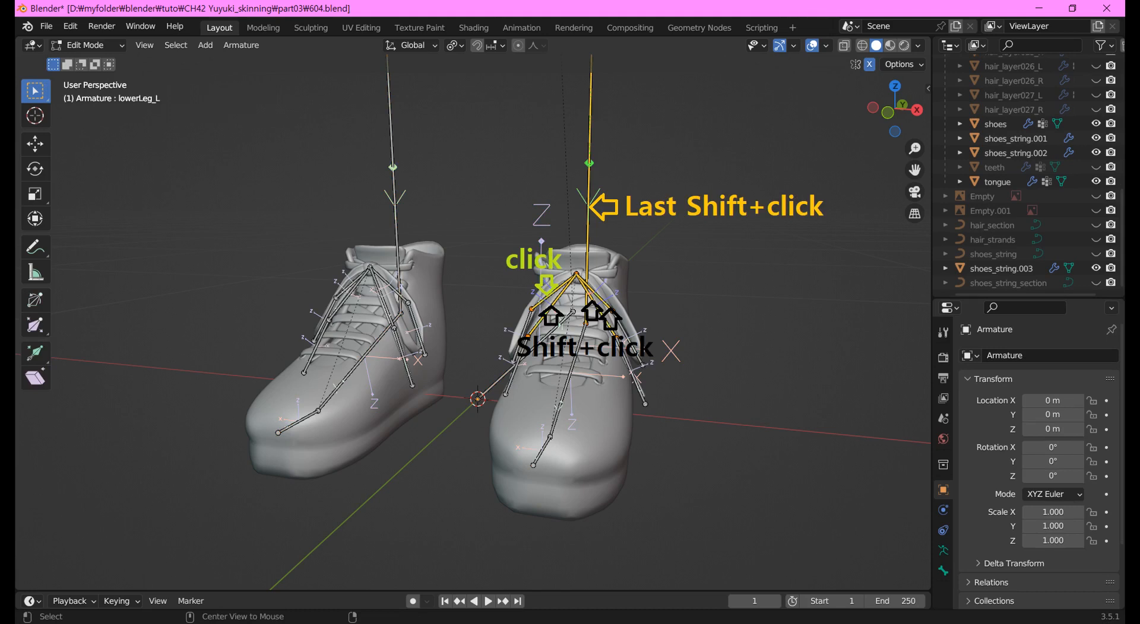
# Parent the left shoe's lace root bones to lowerLeg_L, and parent the shoes_string.003 mesh to the armature with empty groups
pyautogui.hotkey('ctrl', 'p')
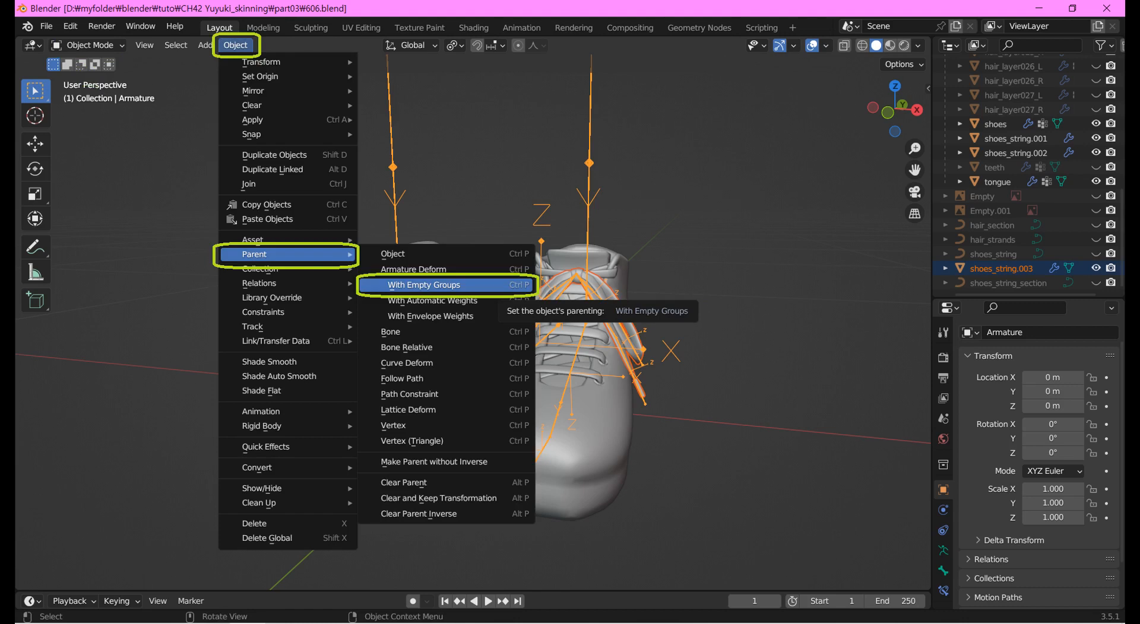
pyautogui.click(423, 285)
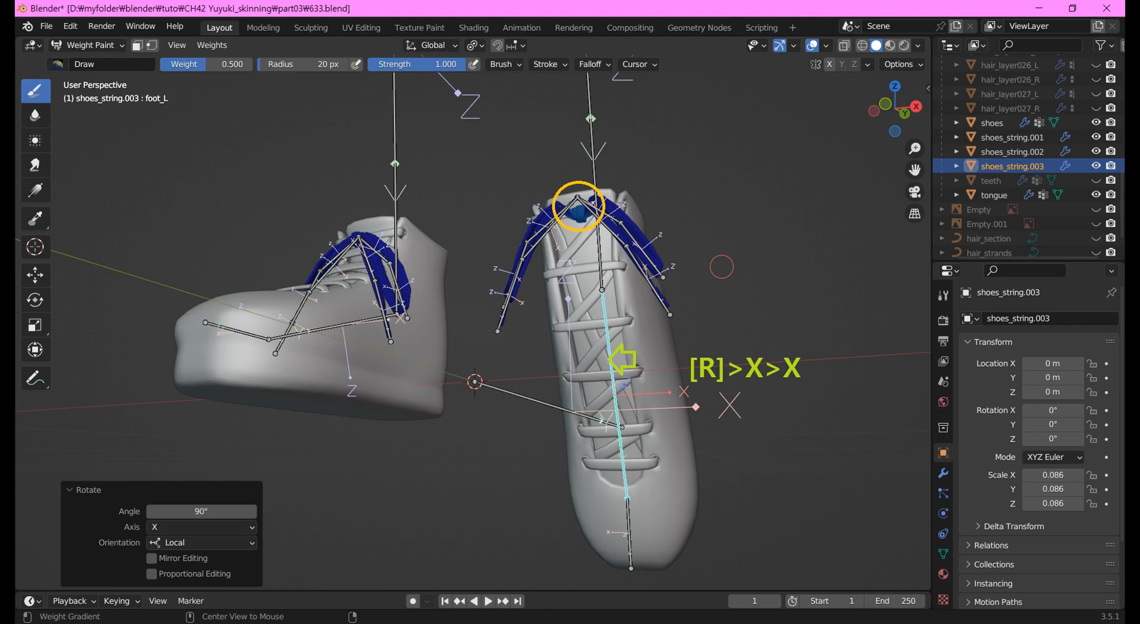
# In Pose Mode, add a local-space Transformation constraint targeting foot_L to shoesString01_L, mapping from 0–90° X rotation with X as every source axis
pyautogui.click(89, 45)
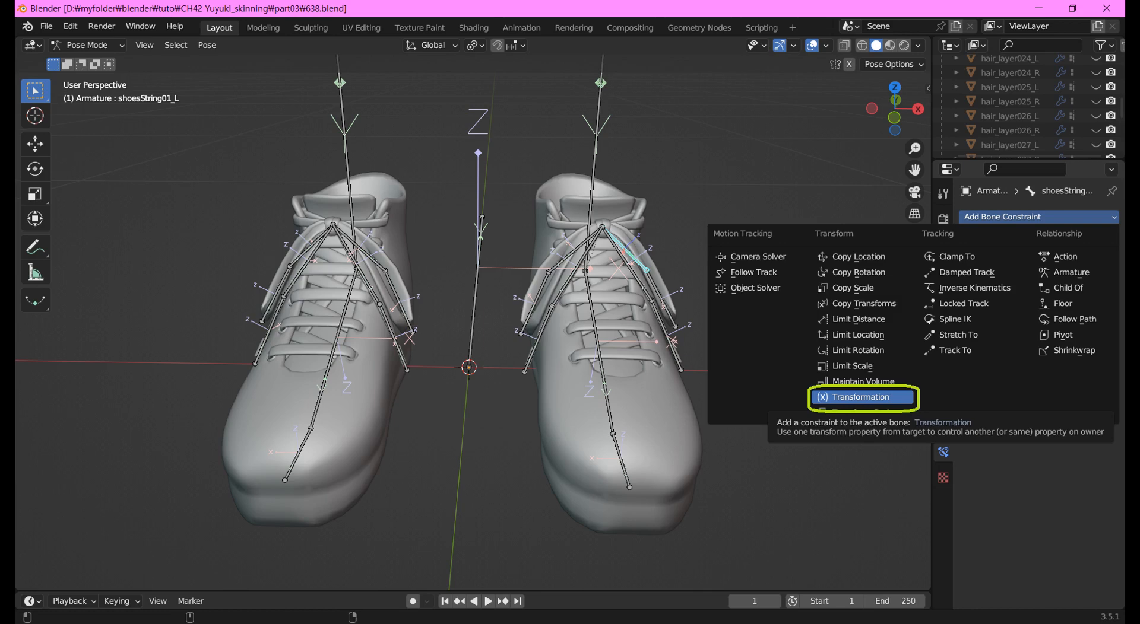
pyautogui.click(860, 397)
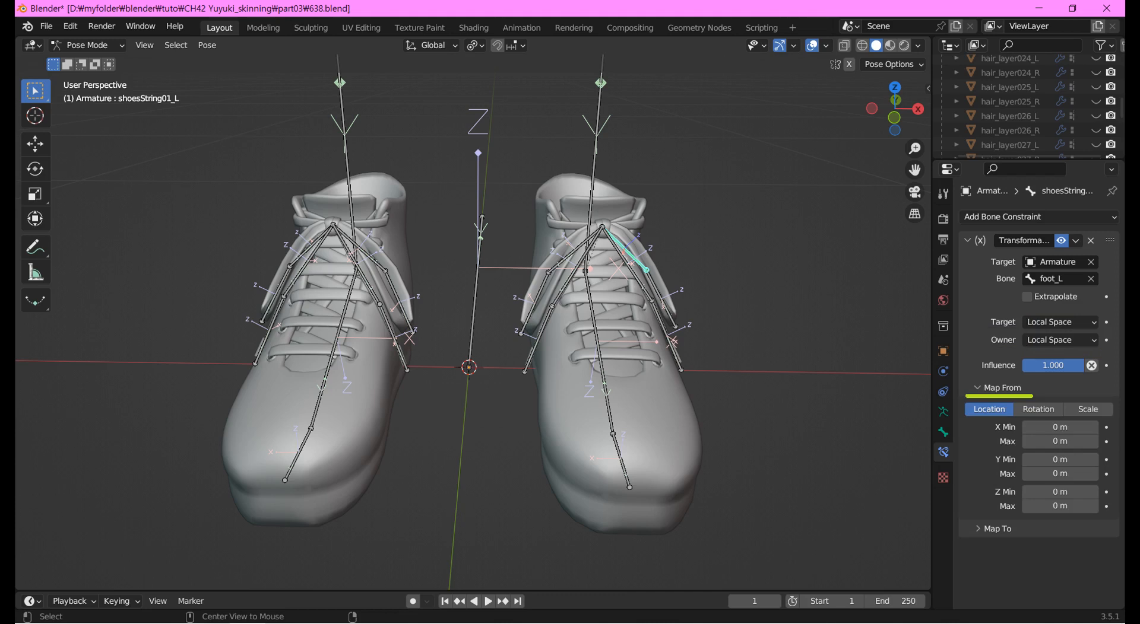
pyautogui.click(1038, 409)
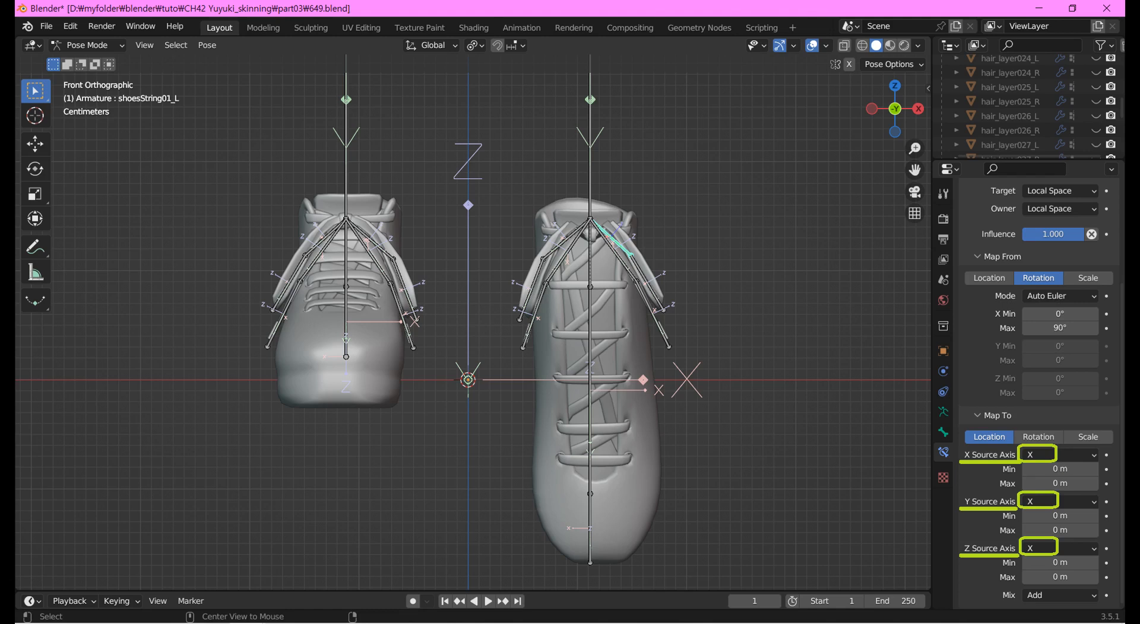
# Display the transform values and move the shoesString01_L bone to the lowered lace knot, to X -0.000305, Y 0.009366, Z -0.010796 m
pyautogui.press('n')
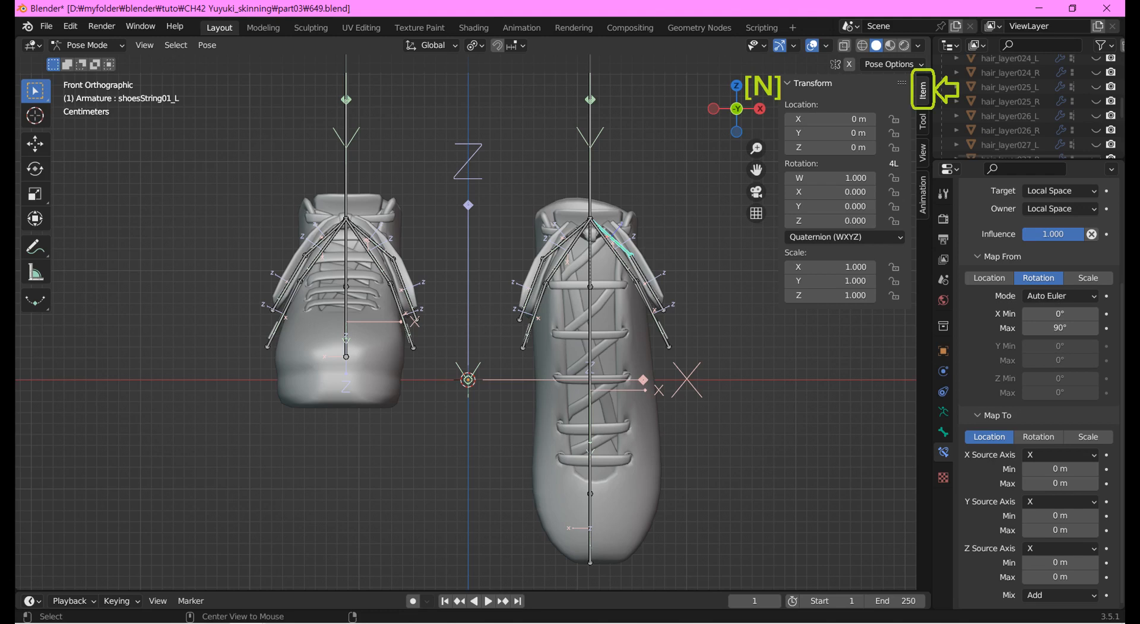
pyautogui.press('g')
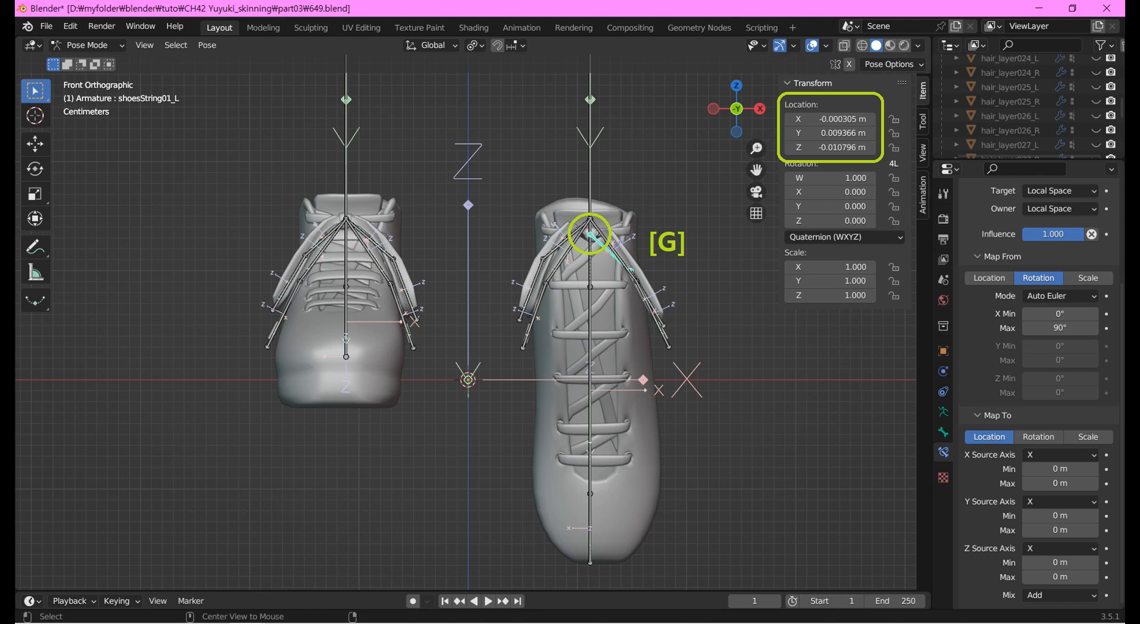
# Copy the bone's location into the constraint's Map To Location maximums (X -0.000305, Y 0.00937, Z -0.0108 m), and clear the bone's own location
pyautogui.doubleClick(830, 119)
pyautogui.hotkey('ctrl', 'c')
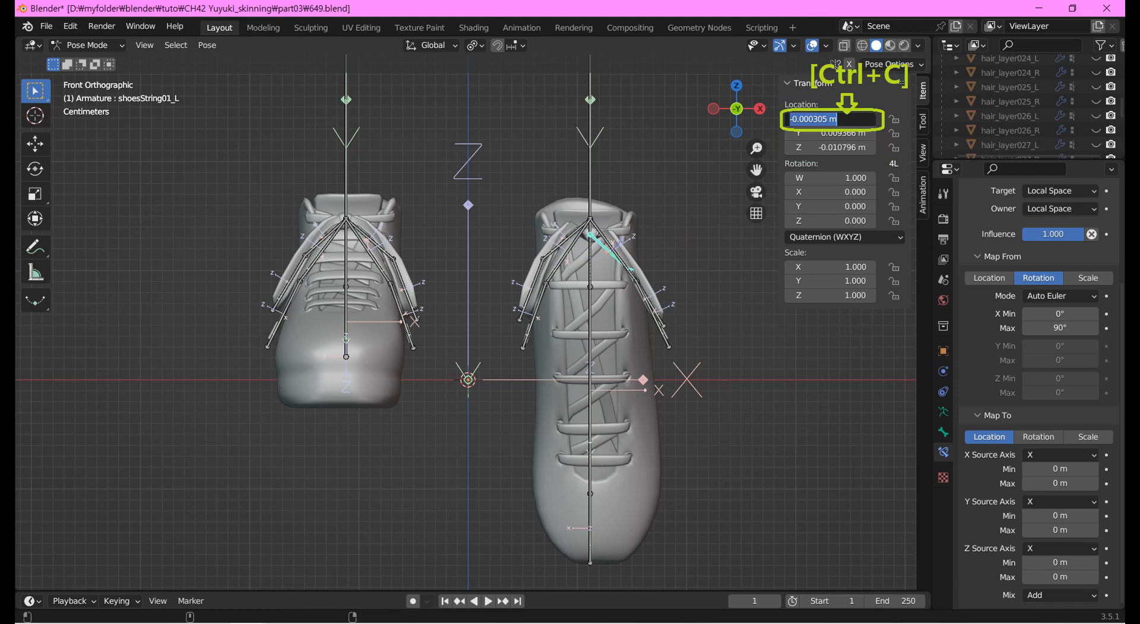
pyautogui.doubleClick(1059, 483)
pyautogui.hotkey('ctrl', 'v')
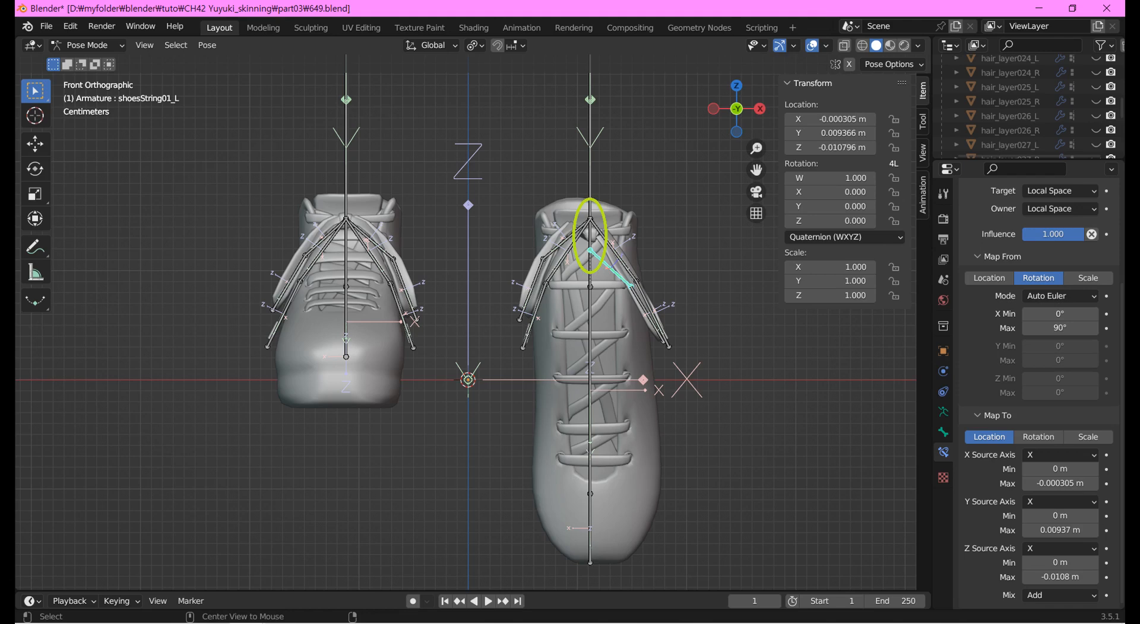
pyautogui.hotkey('alt', 'g')
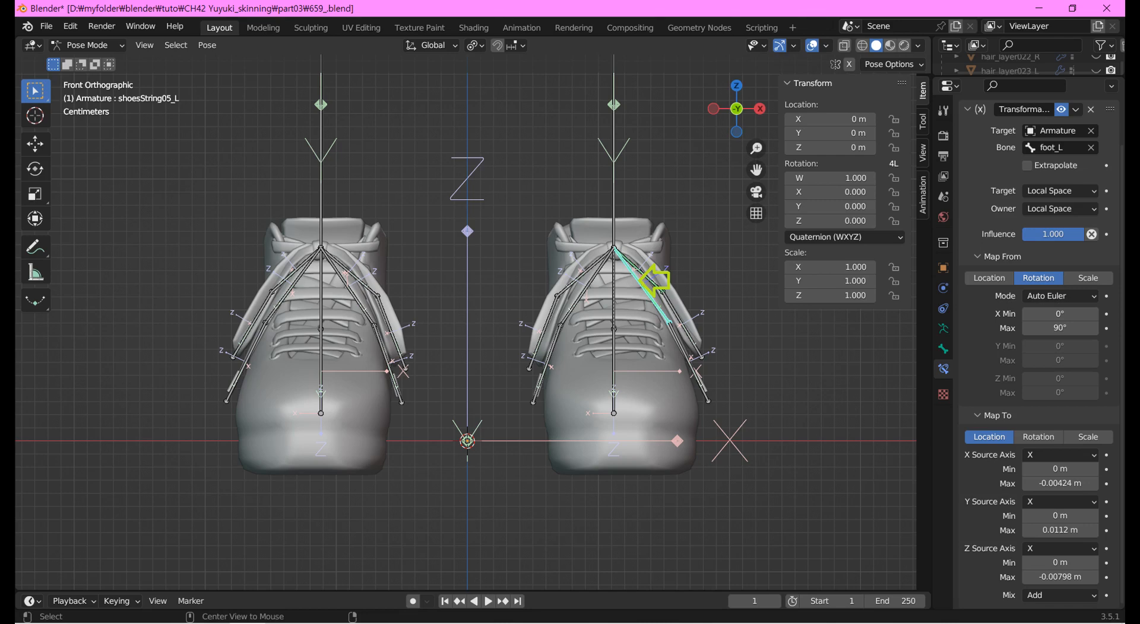
# Copy the left lace bones' Transformation constraints to the matching right-foot bones, using foot_R as the target bone
pyautogui.keyDown('shift'); pyautogui.click(587, 284); pyautogui.keyUp('shift')
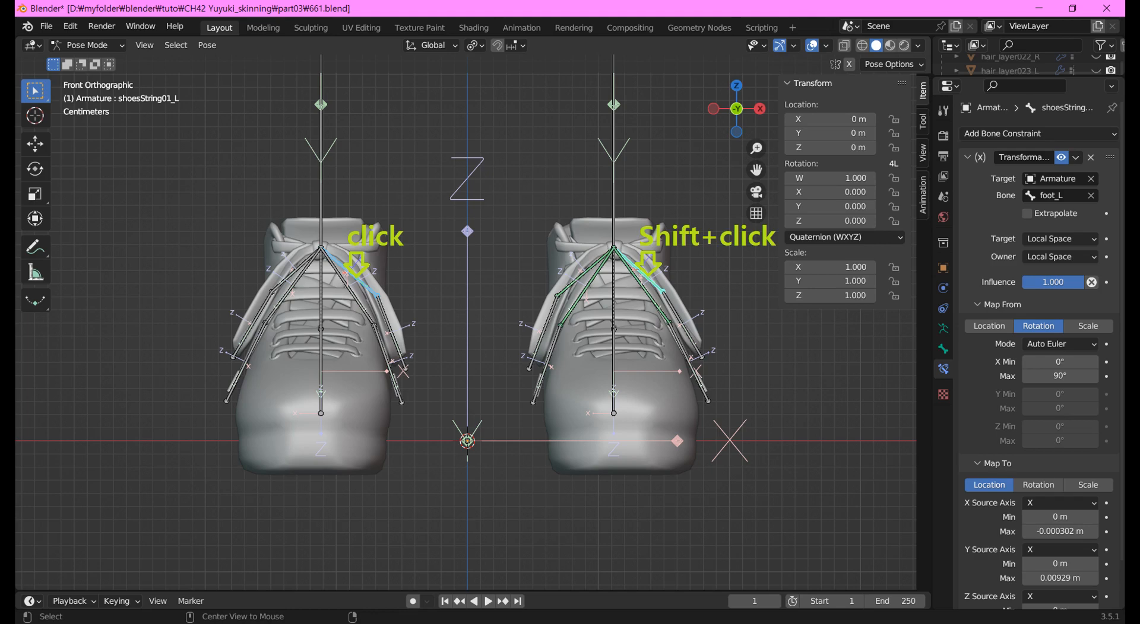
pyautogui.click(208, 45)
pyautogui.moveTo(238, 296)
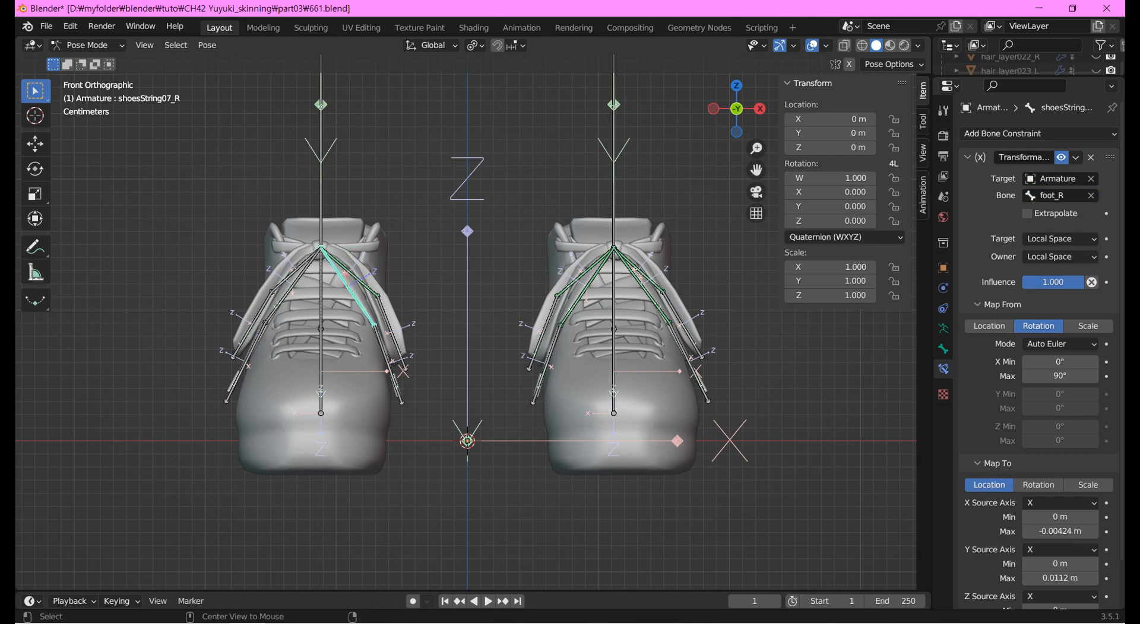
pyautogui.click(292, 287)
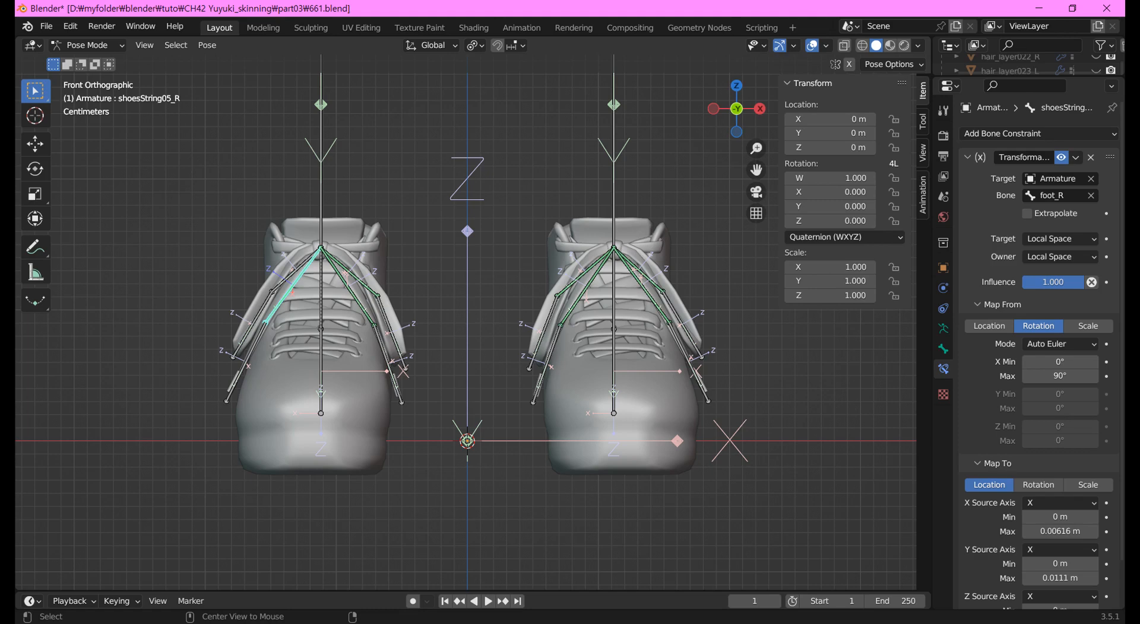
pyautogui.click(284, 280)
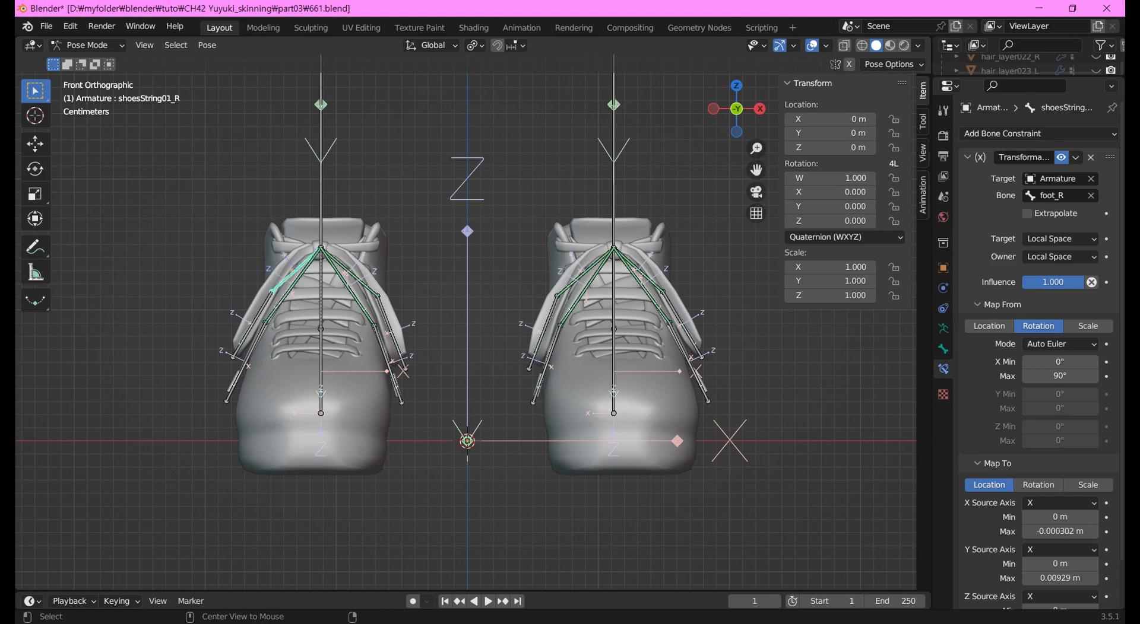
# Rotate the foot_R bone 90° about its local X axis to test the lace constraints, and clear its rotation
pyautogui.click(320, 267)
pyautogui.press('r')
pyautogui.press('x')
pyautogui.press('x')
pyautogui.write('90')
pyautogui.press('Return')
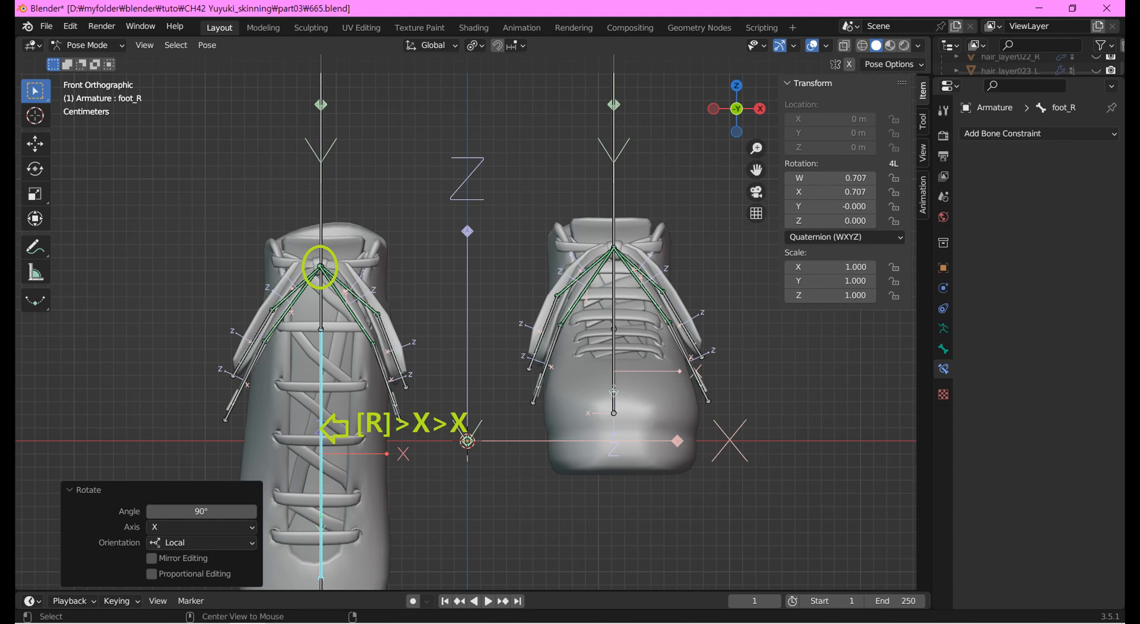
pyautogui.hotkey('alt', 'r')
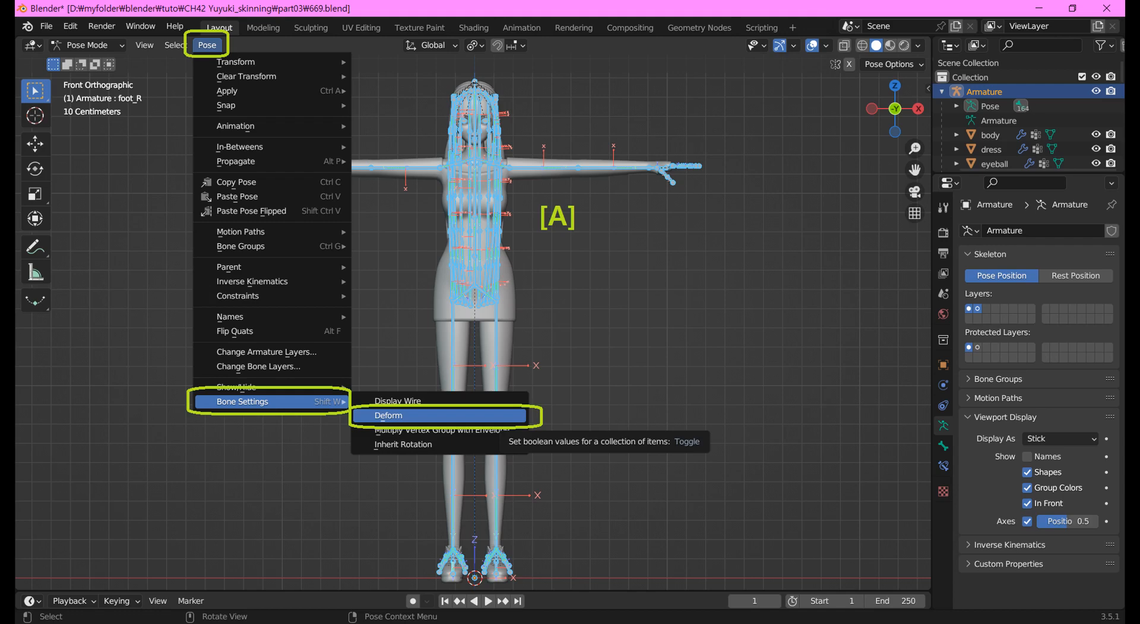
# Select all bones of the armature and set their Deform bone setting to Enable
pyautogui.click(388, 416)
pyautogui.click(202, 574)
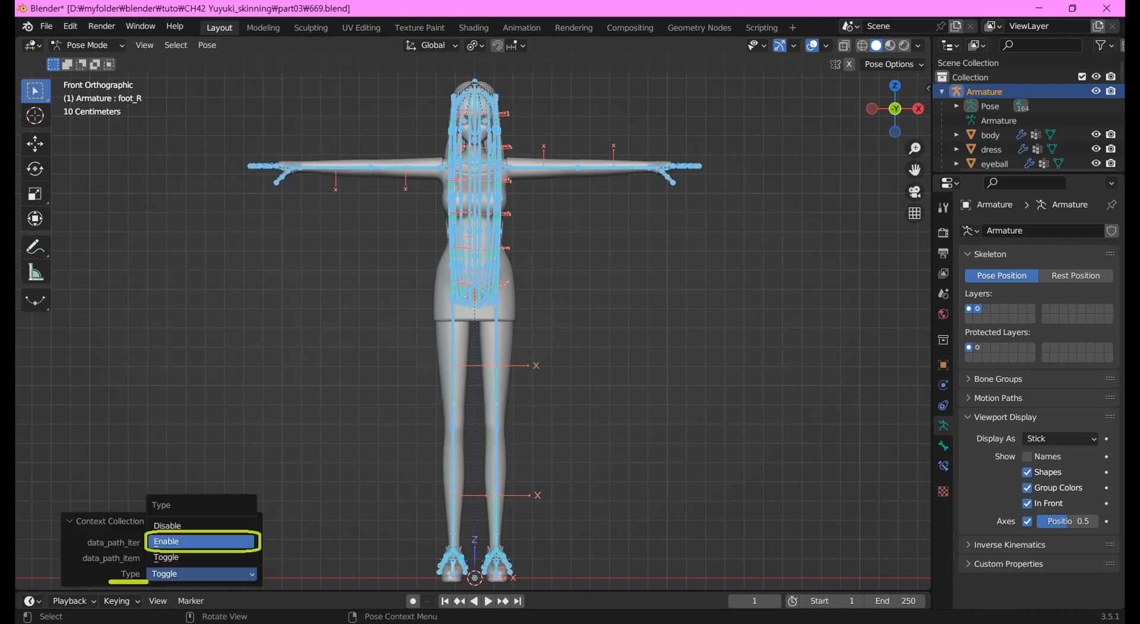